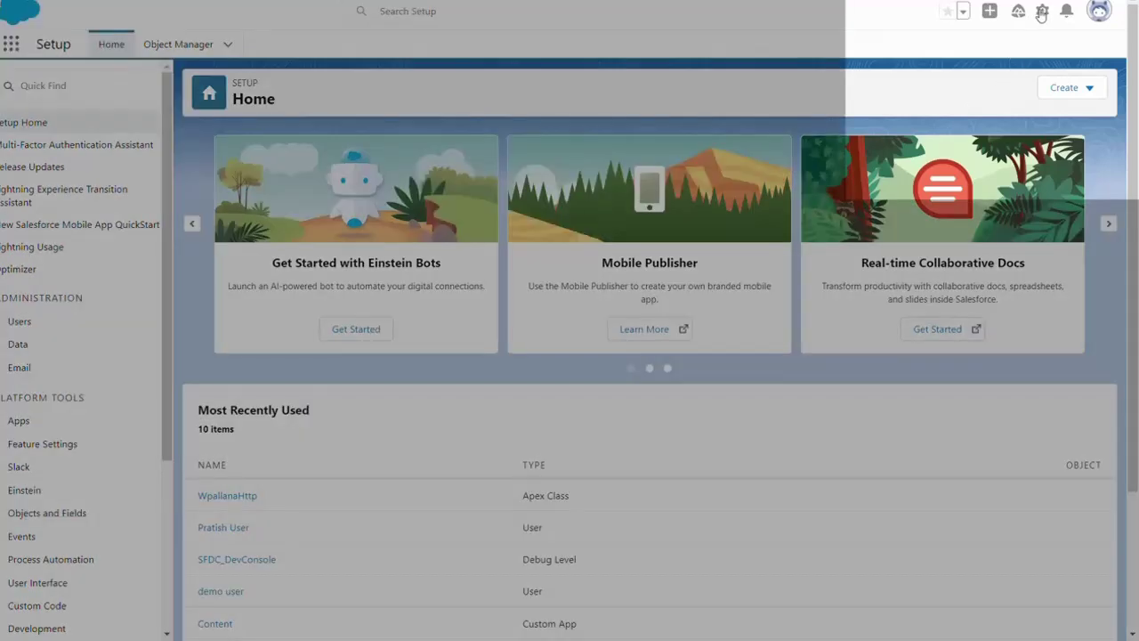
- Save the My Domain settings for miniorange-dev-ed from Salesforce Setup
{"action": "left_click", "coordinate": [1042, 11]}
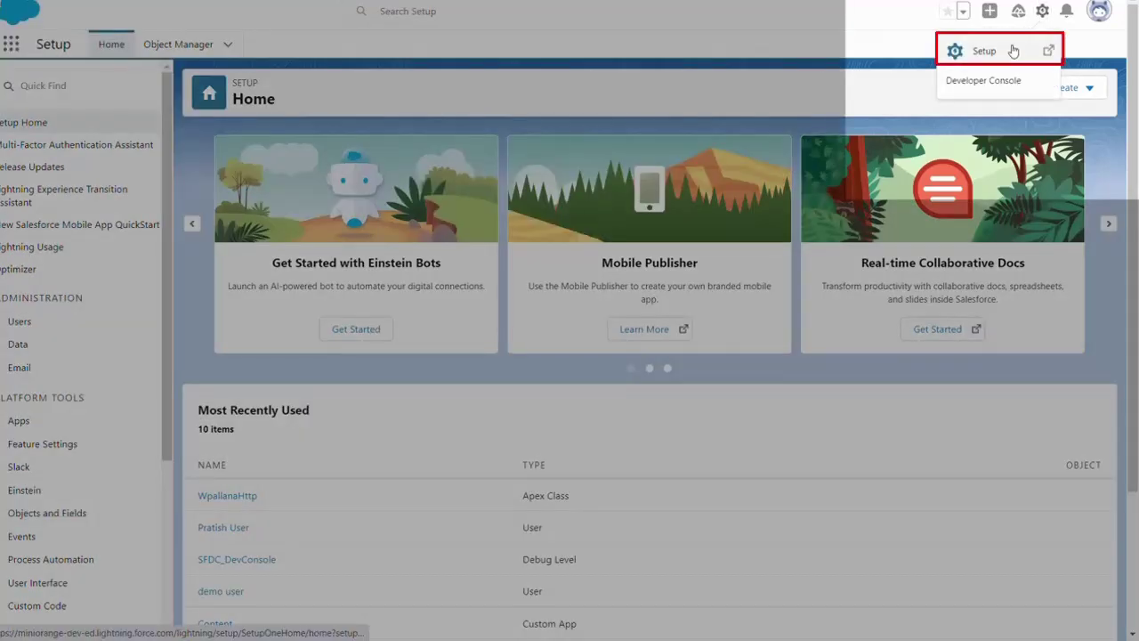
{"action": "left_click", "coordinate": [1014, 49]}
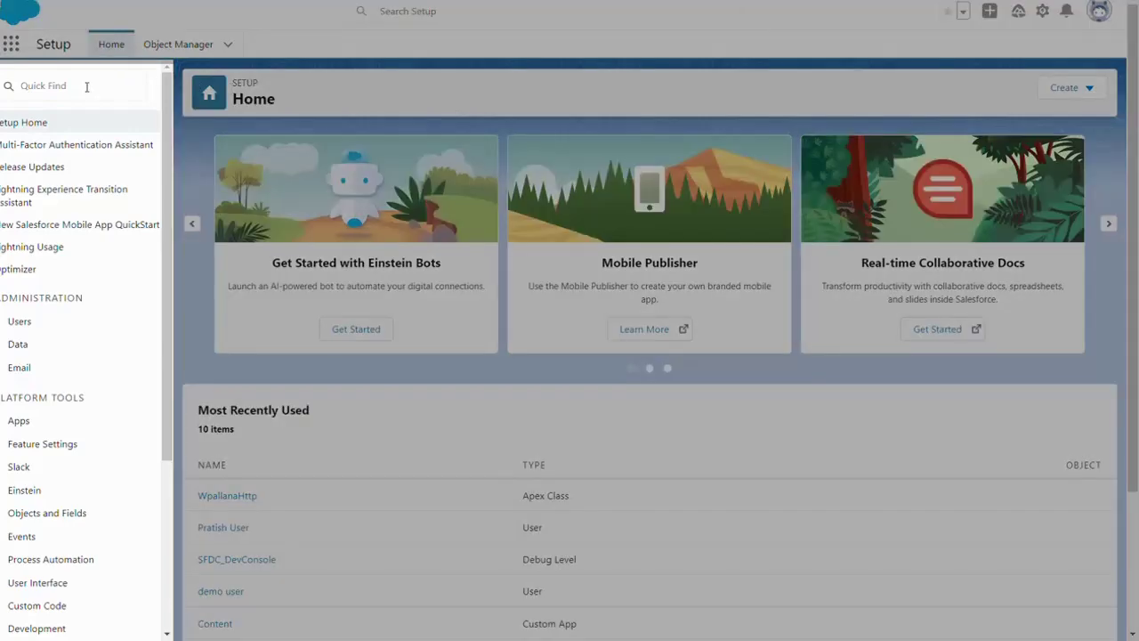
{"action": "left_click", "coordinate": [86, 86]}
{"action": "type", "text": "domain"}
{"action": "left_click", "coordinate": [75, 262]}
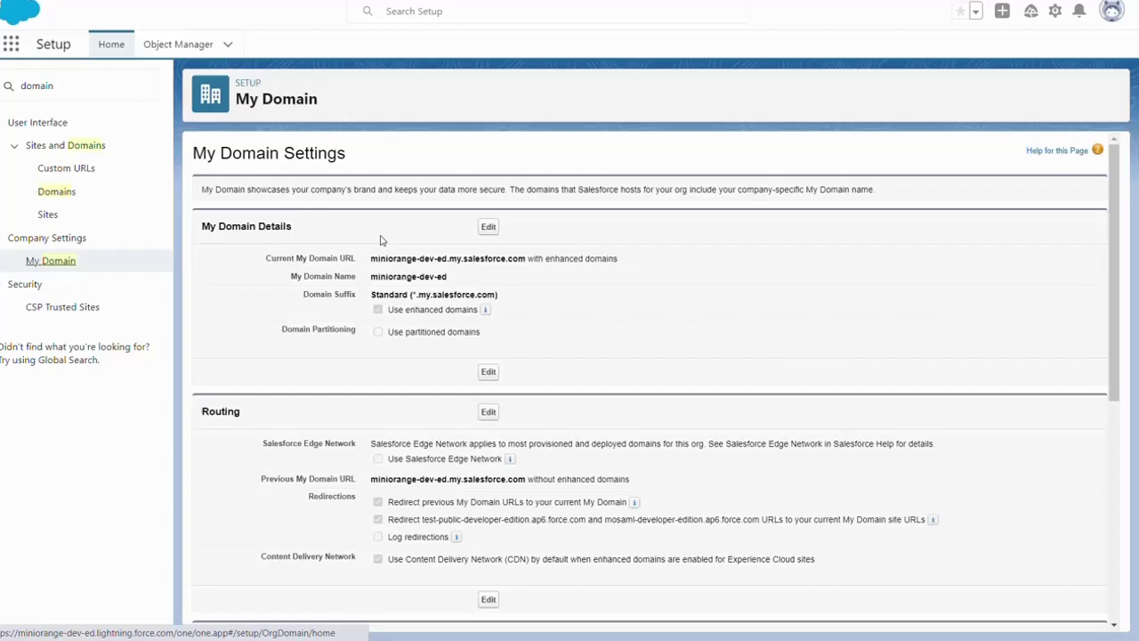
{"action": "left_click", "coordinate": [488, 228]}
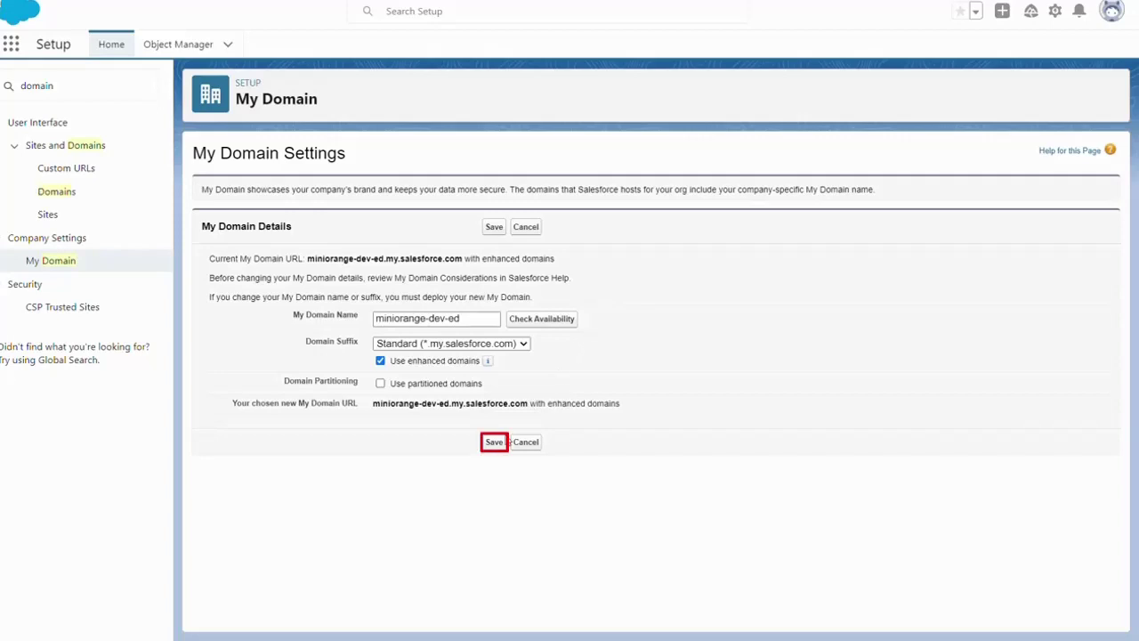
{"action": "left_click", "coordinate": [495, 443]}
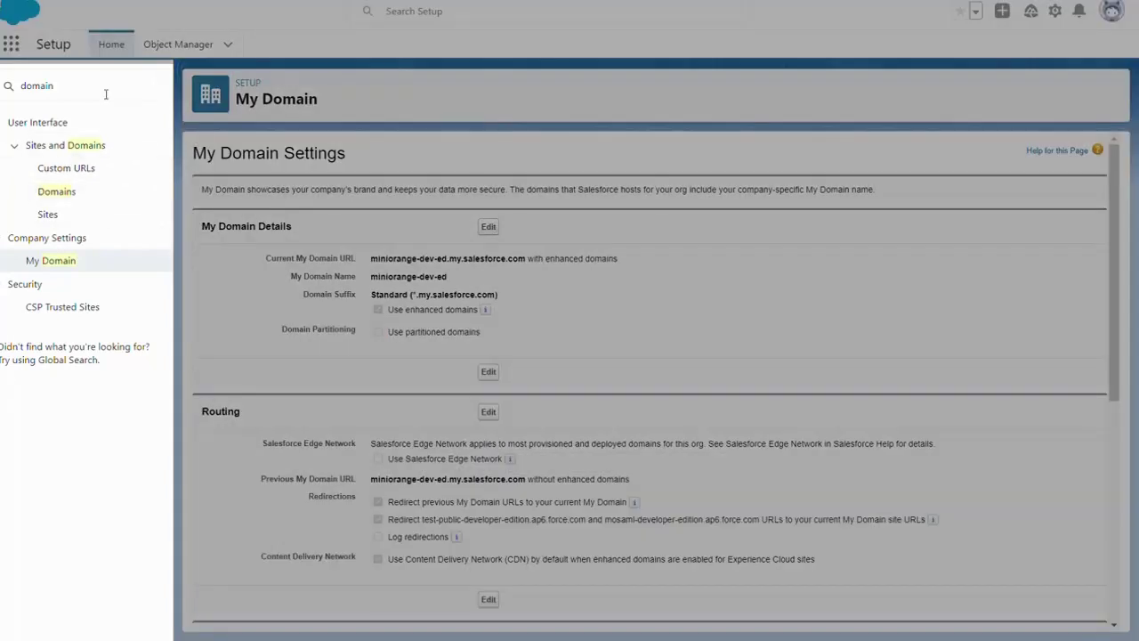
- Find and open the Company Information setup page to get the organization ID
{"action": "double_click", "coordinate": [105, 89]}
{"action": "type", "text": "co"}
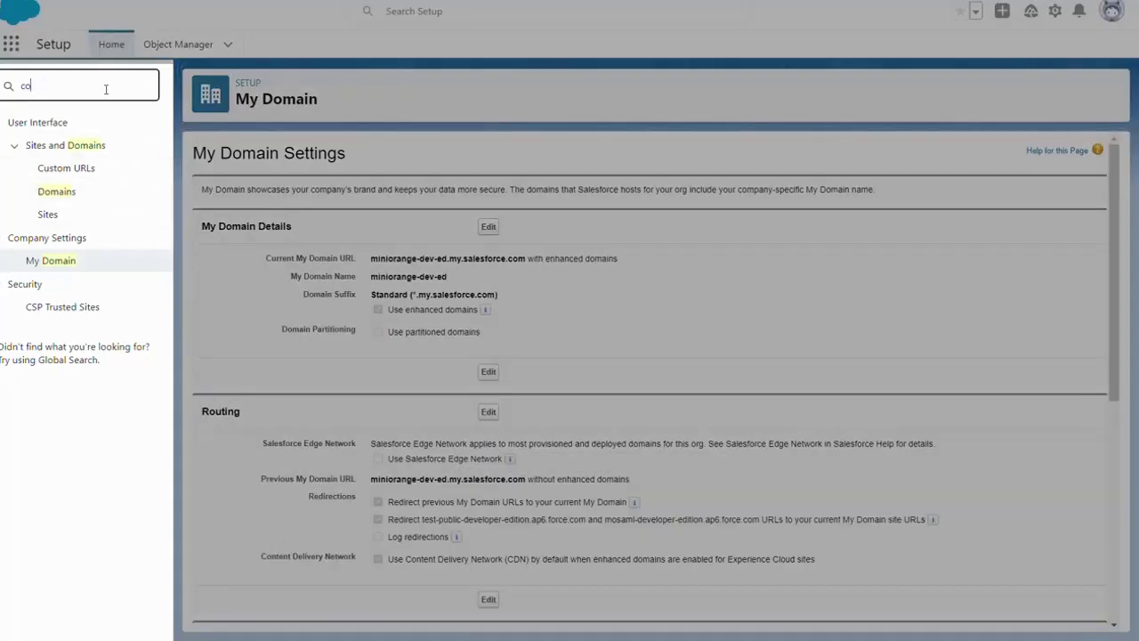
{"action": "type", "text": "mpany"}
{"action": "left_click", "coordinate": [120, 229]}
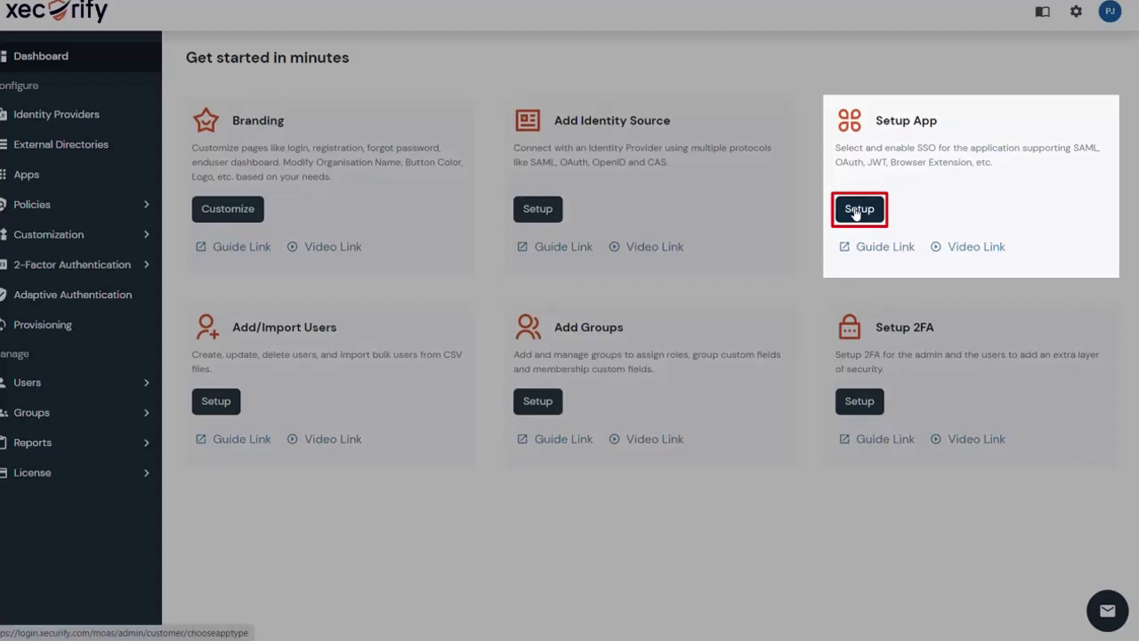
- Add the pre-integrated Salesforce app from the SAML/WS-FED catalogue
{"action": "left_click", "coordinate": [857, 210]}
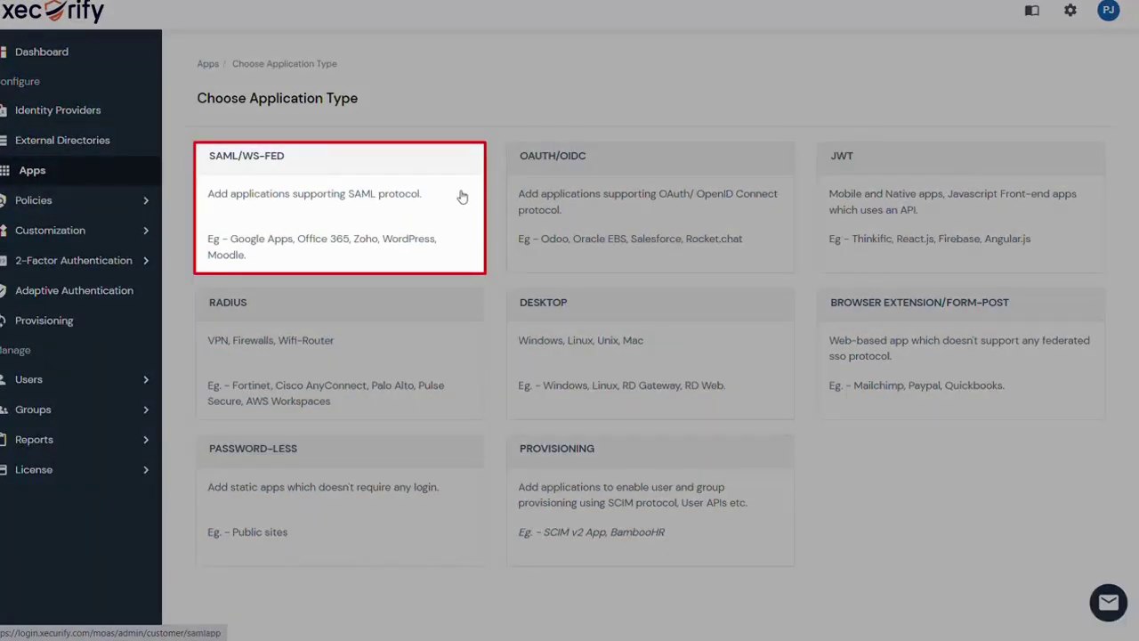
{"action": "left_click", "coordinate": [462, 197]}
{"action": "left_click", "coordinate": [368, 208]}
{"action": "type", "text": "salesforce"}
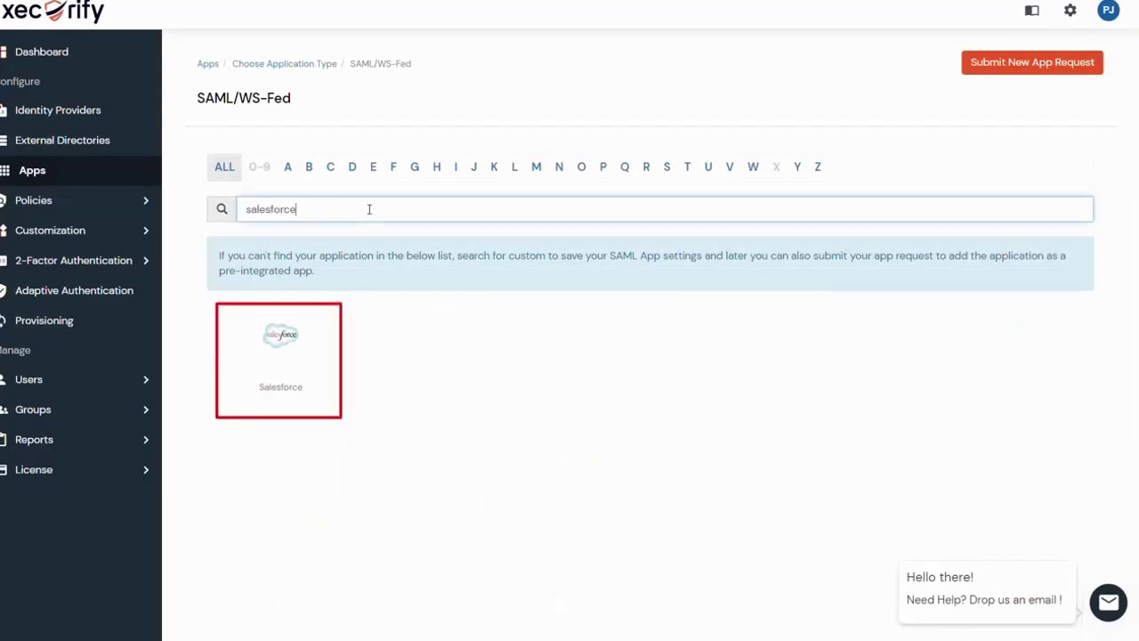
{"action": "left_click", "coordinate": [313, 353]}
- Paste the Salesforce URL templates into SP Entity ID, ACS URL and Single Logout URL
{"action": "left_click", "coordinate": [460, 311]}
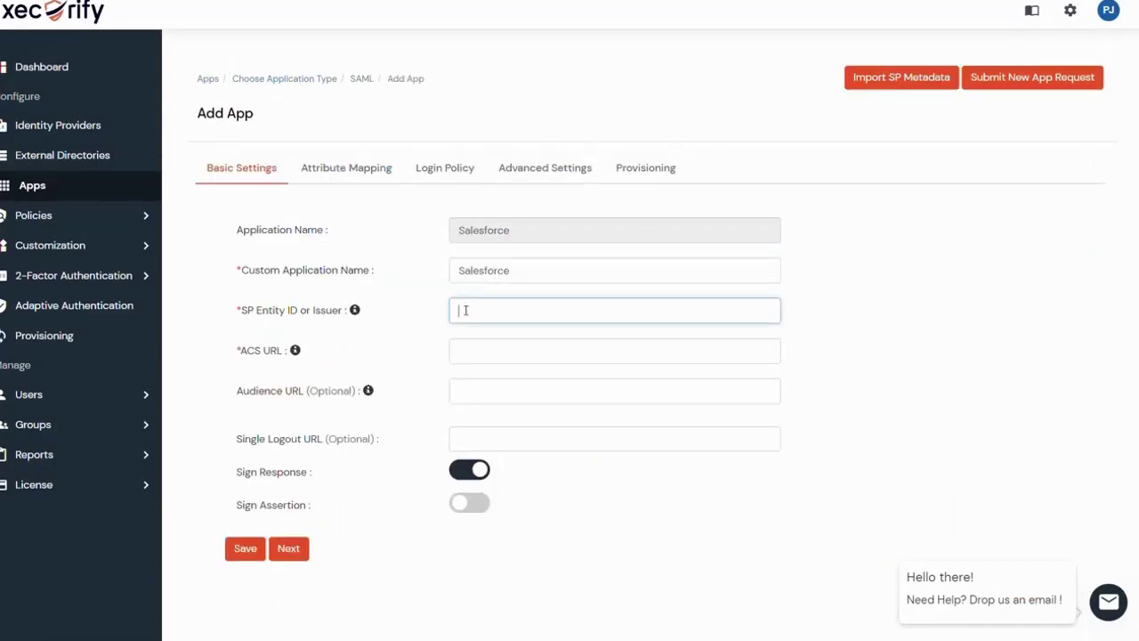
{"action": "type", "text": "https://[yourdomain].my.salesforce.com/"}
{"action": "left_click", "coordinate": [467, 353]}
{"action": "type", "text": "https://[yourdomain].my.salesforce.com/?so=[organization_id]"}
{"action": "left_click", "coordinate": [460, 438]}
{"action": "type", "text": "https://[yourdomain].my.salesforce.com/"}
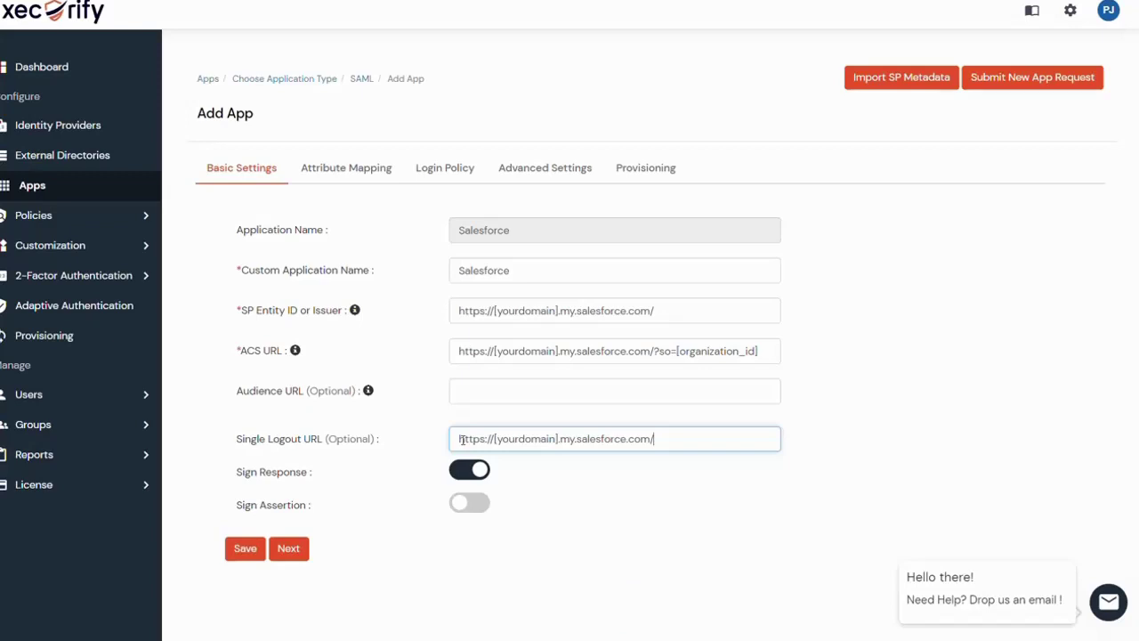
- Replace the URL placeholders with miniorange-dev-ed and the organization ID, then view Attribute Mapping
{"action": "left_click", "coordinate": [496, 311]}
{"action": "left_click_drag", "start_coordinate": [495, 311], "coordinate": [556, 310]}
{"action": "type", "text": "miniorange-dev-ed"}
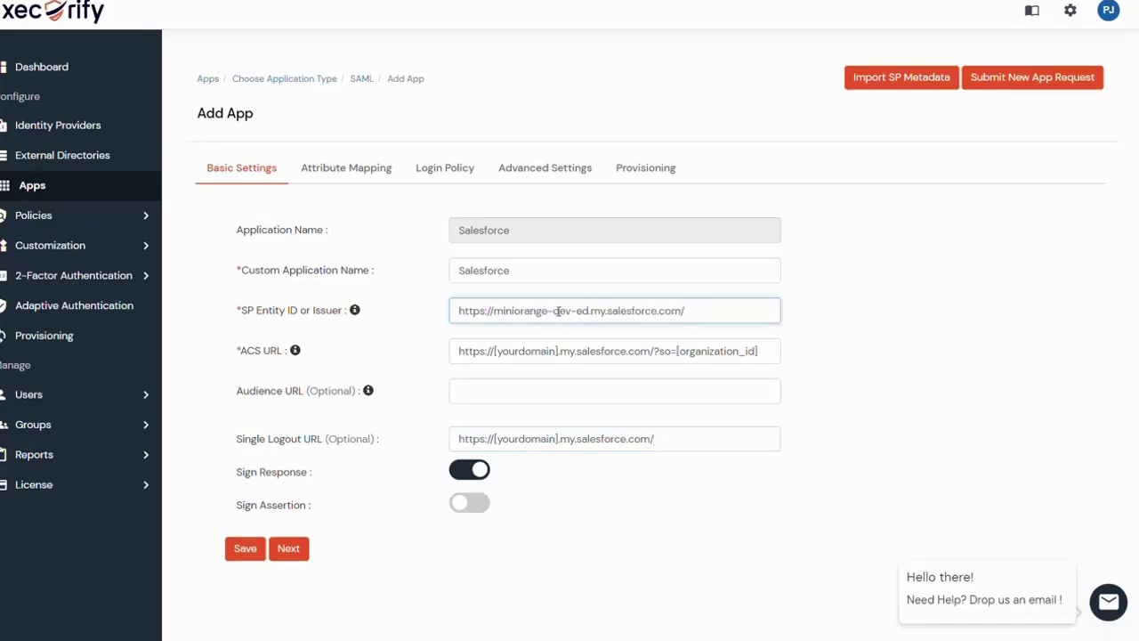
{"action": "left_click_drag", "start_coordinate": [494, 350], "coordinate": [559, 350]}
{"action": "type", "text": "miniorange-dev-ed"}
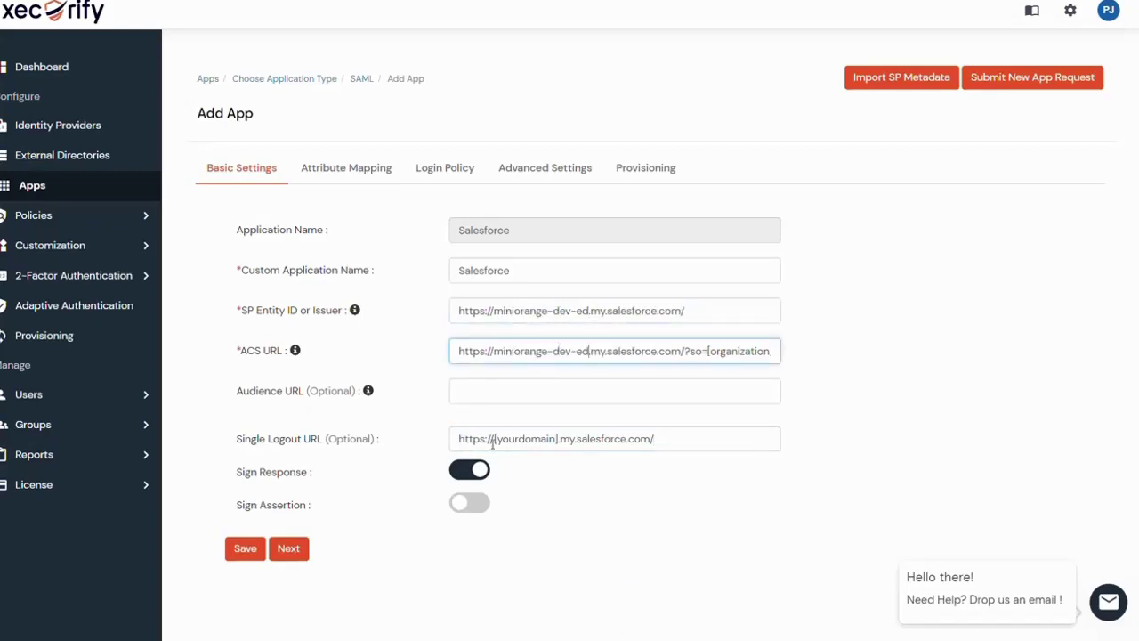
{"action": "left_click", "coordinate": [492, 439]}
{"action": "left_click_drag", "start_coordinate": [492, 438], "coordinate": [559, 439]}
{"action": "type", "text": "miniorange-dev-ed"}
{"action": "left_click_drag", "start_coordinate": [707, 351], "coordinate": [785, 355]}
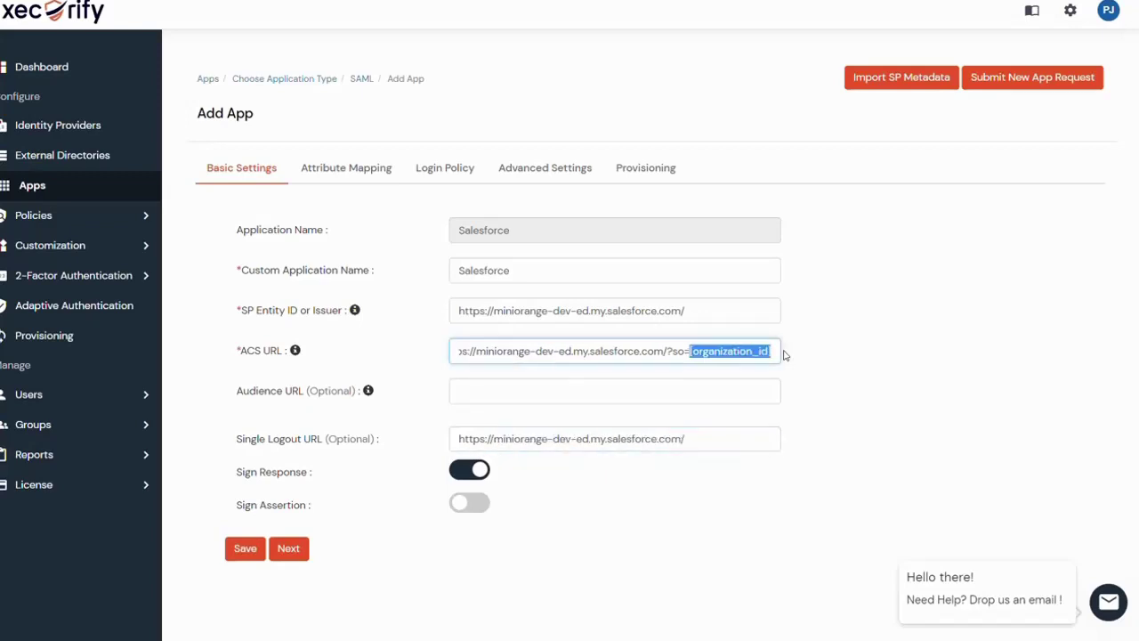
{"action": "type", "text": "00D280000014W67"}
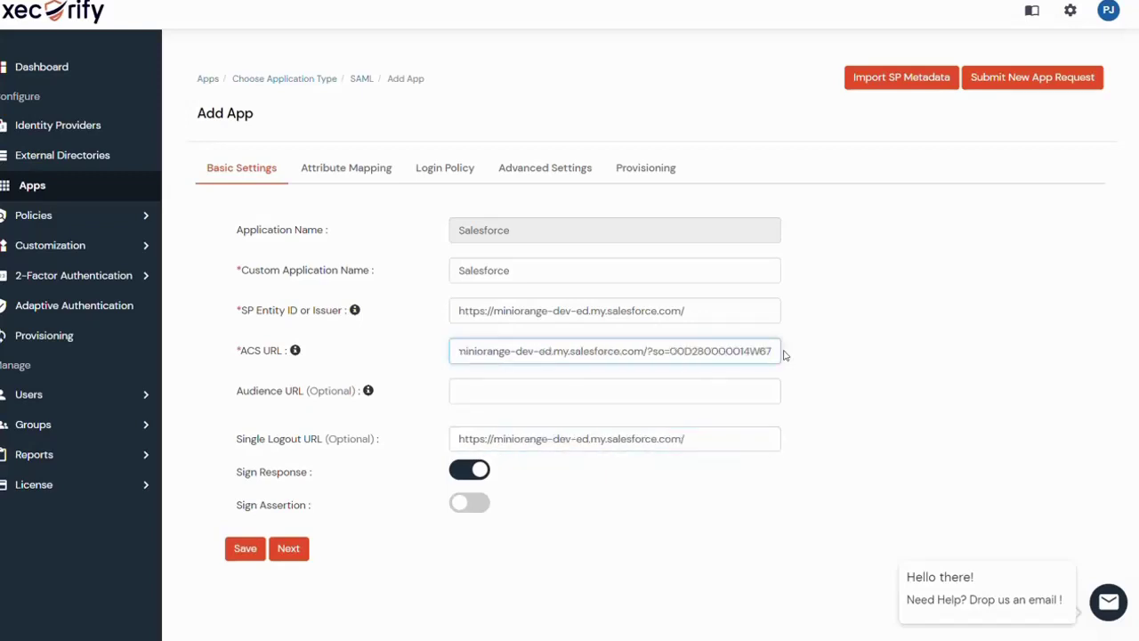
{"action": "left_click", "coordinate": [375, 178]}
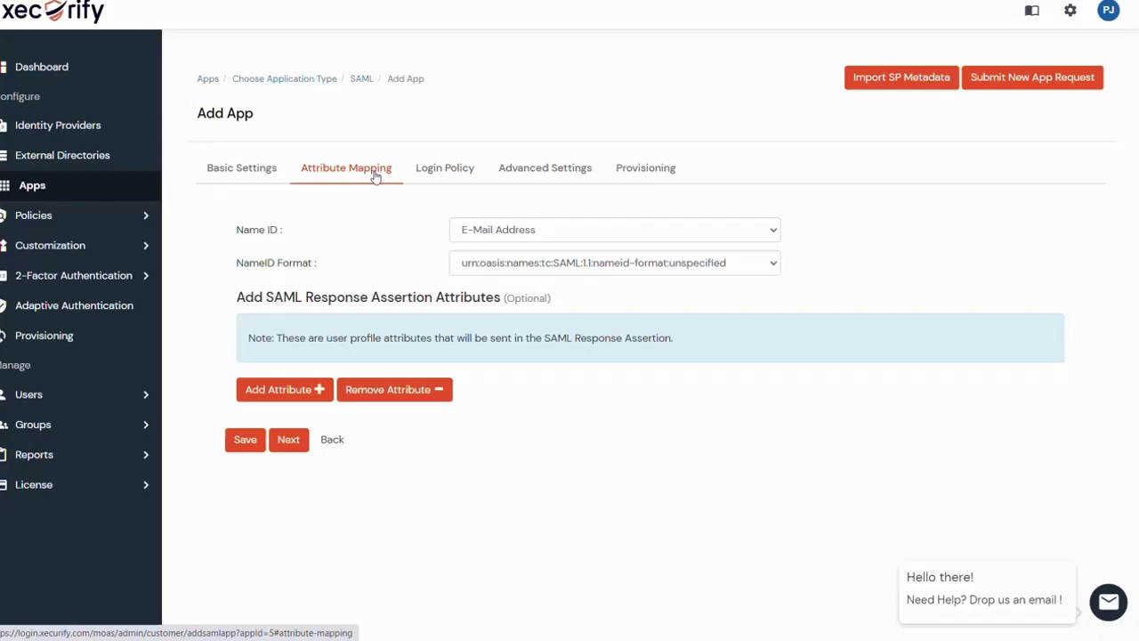
- Add a SAML response attribute row and save the Salesforce app configuration
{"action": "left_click", "coordinate": [282, 389]}
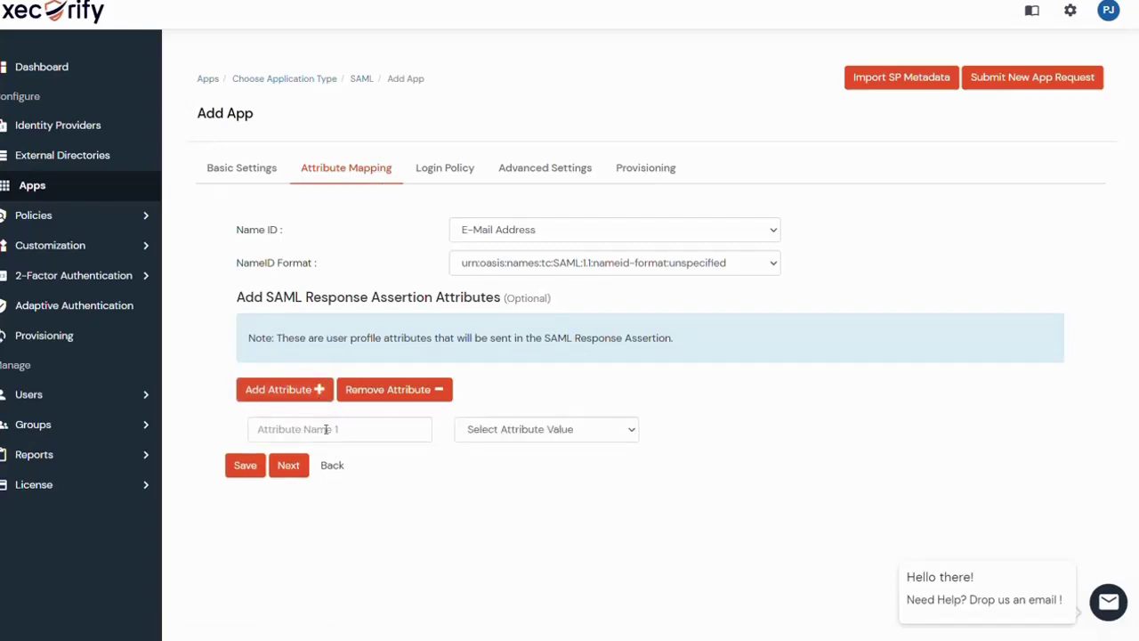
{"action": "left_click", "coordinate": [327, 430]}
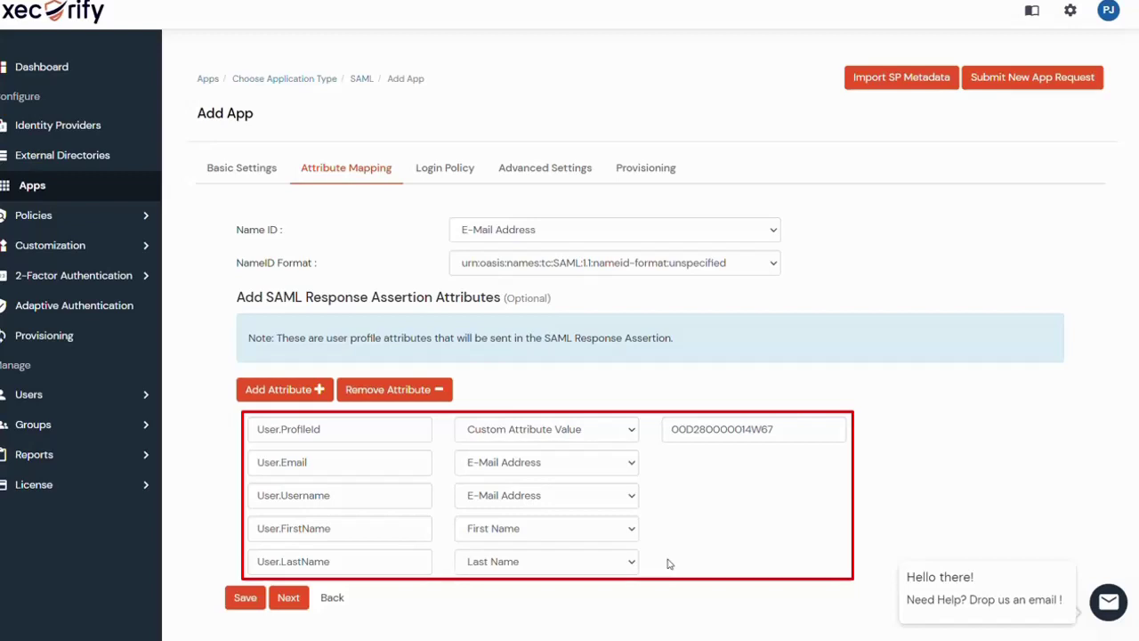
{"action": "left_click", "coordinate": [249, 602]}
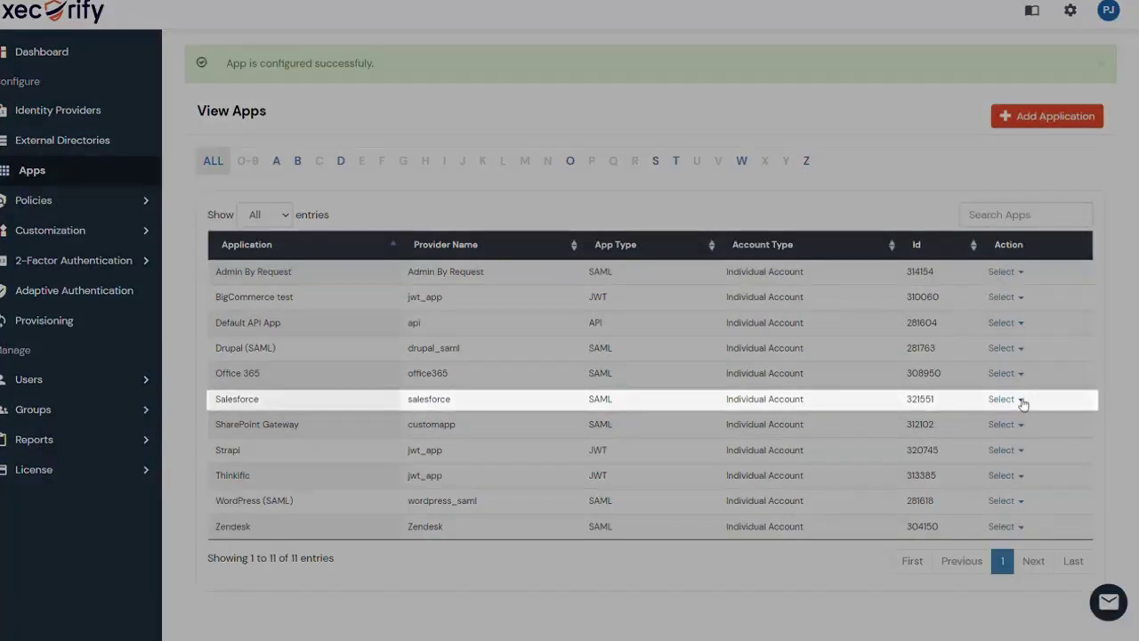
- Show the Salesforce app's metadata details: SAML login/logout URLs, X.509 certificate and entity ID
{"action": "left_click", "coordinate": [1023, 402]}
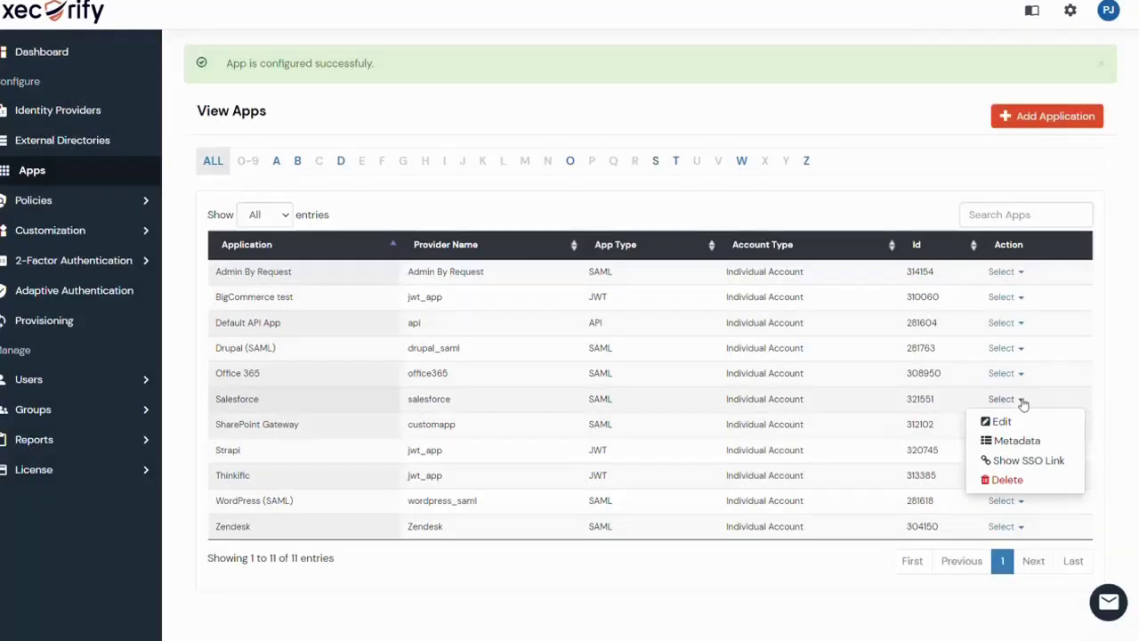
{"action": "left_click", "coordinate": [1064, 441]}
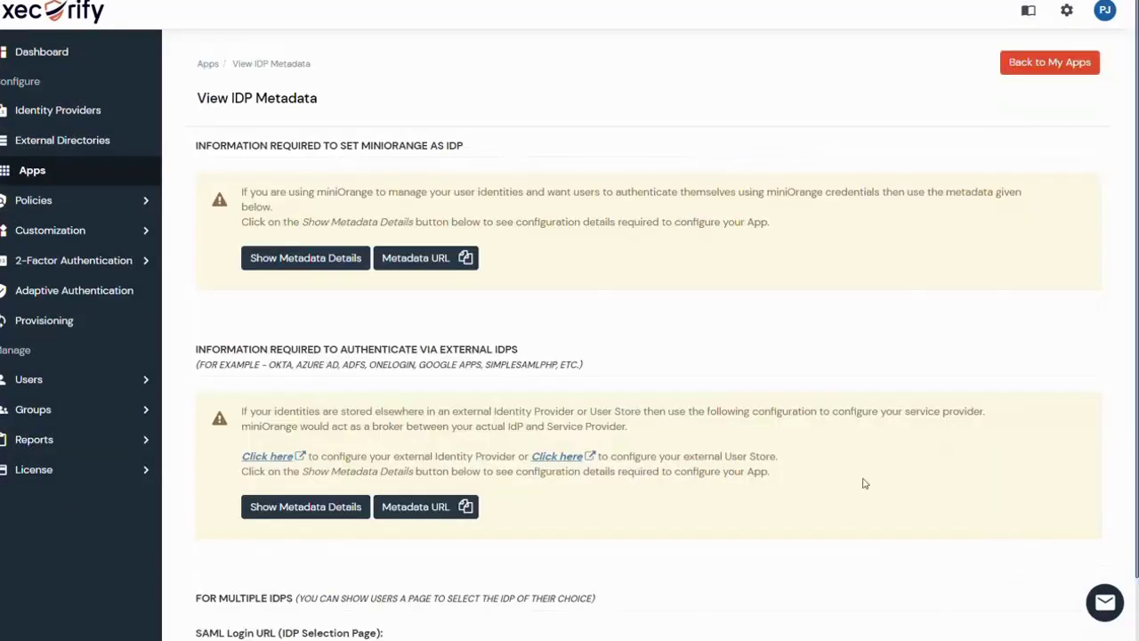
{"action": "left_click", "coordinate": [358, 270]}
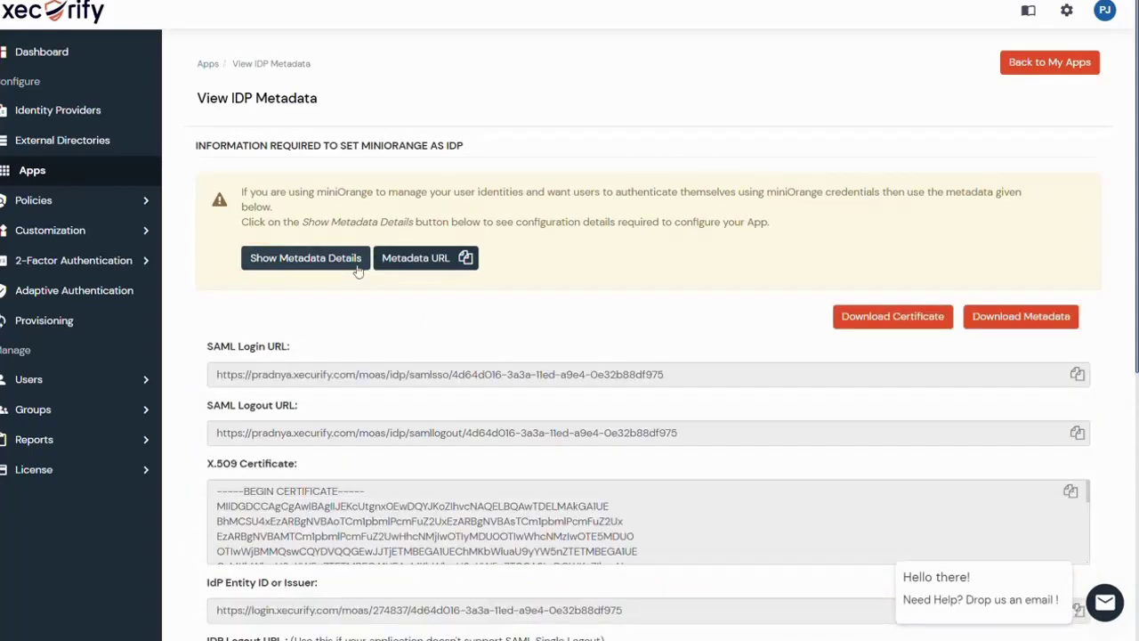
{"action": "scroll", "coordinate": [362, 327], "scroll_direction": "down", "scroll_amount": 1}
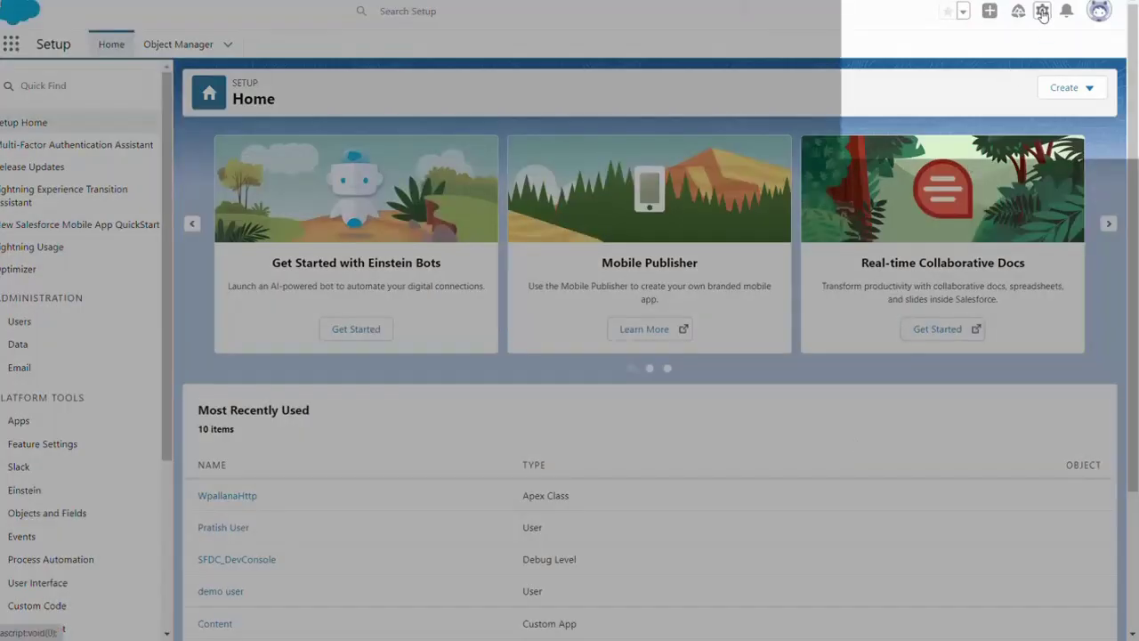
- Tick SAML Enabled in Setup's Identity > Single Sign-On Settings and save
{"action": "left_click", "coordinate": [1042, 11]}
{"action": "left_click", "coordinate": [1014, 51]}
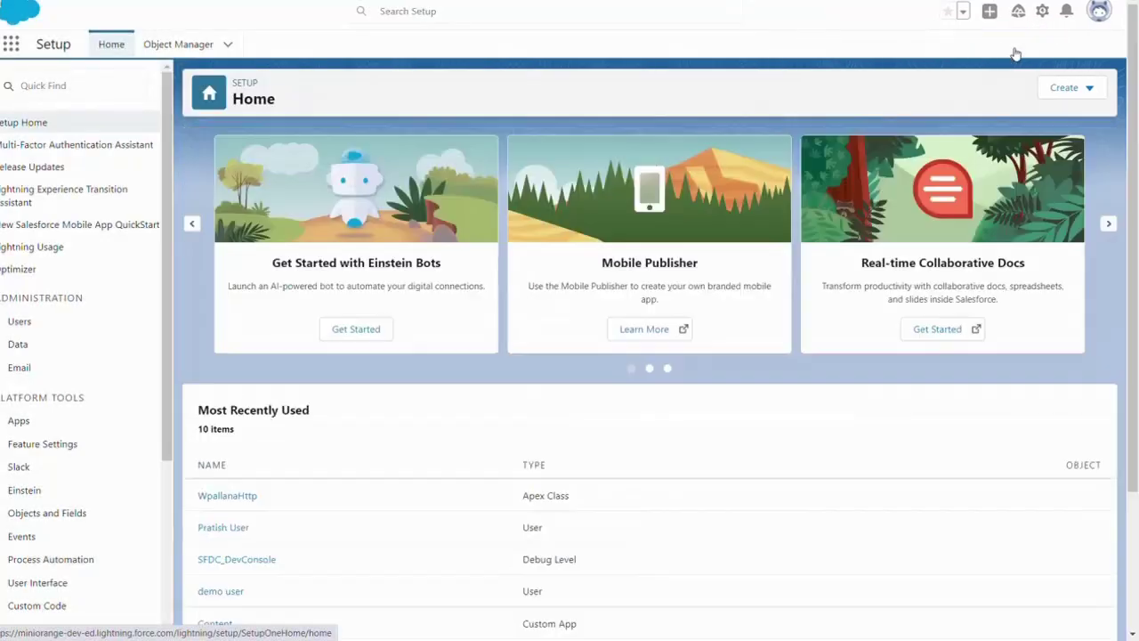
{"action": "scroll", "coordinate": [176, 432], "scroll_direction": "down", "scroll_amount": 3}
{"action": "left_click", "coordinate": [24, 590]}
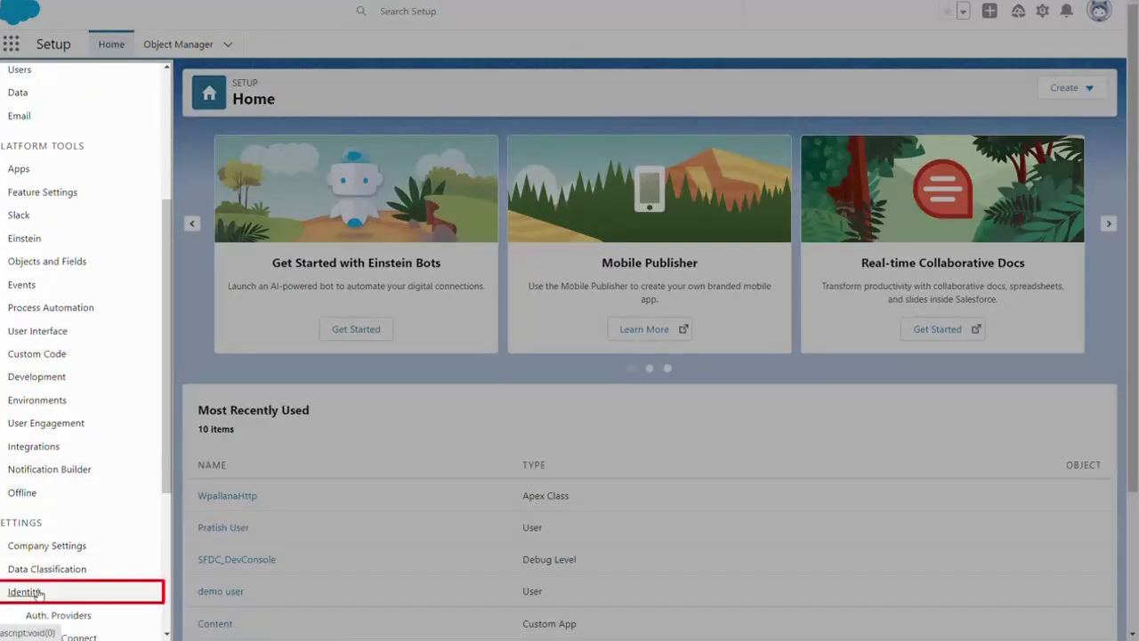
{"action": "scroll", "coordinate": [36, 592], "scroll_direction": "down", "scroll_amount": 3}
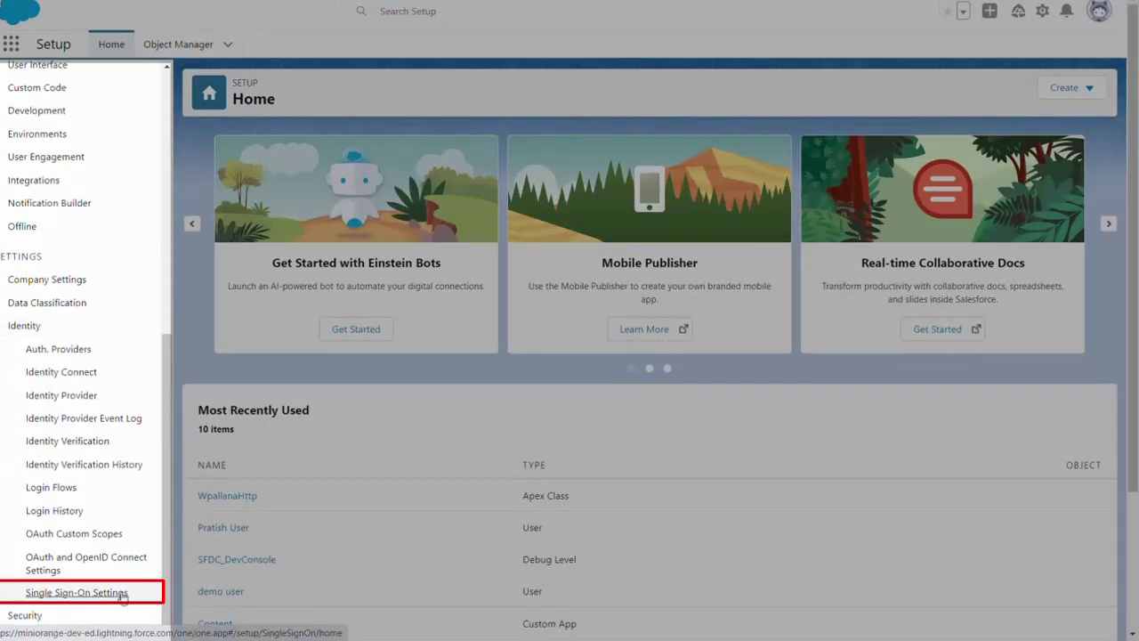
{"action": "left_click", "coordinate": [122, 593]}
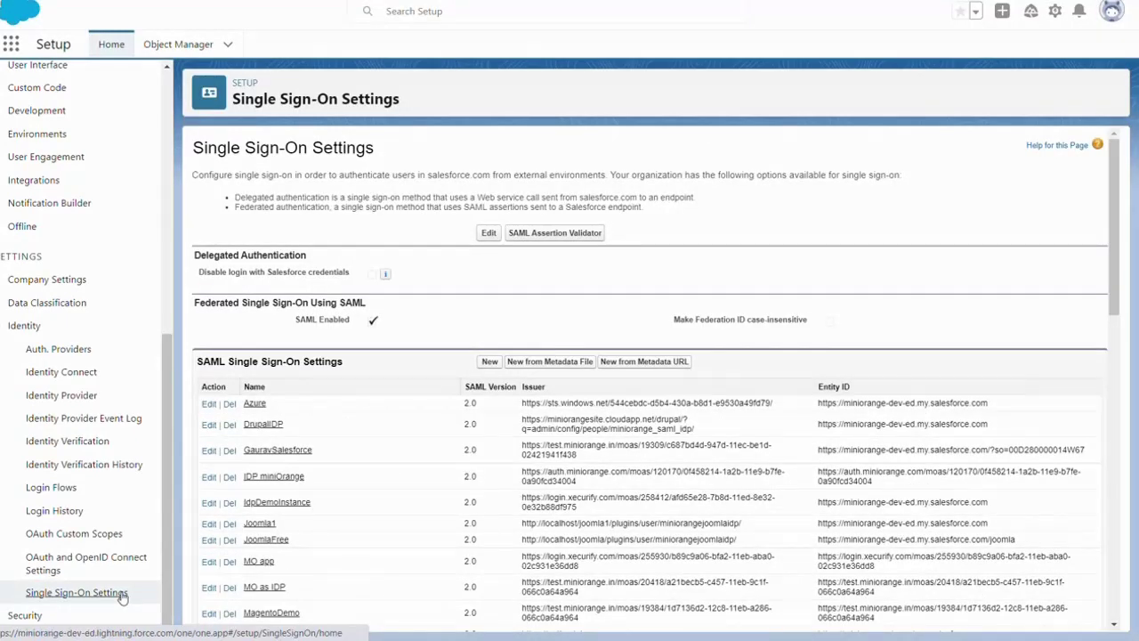
{"action": "left_click", "coordinate": [488, 234]}
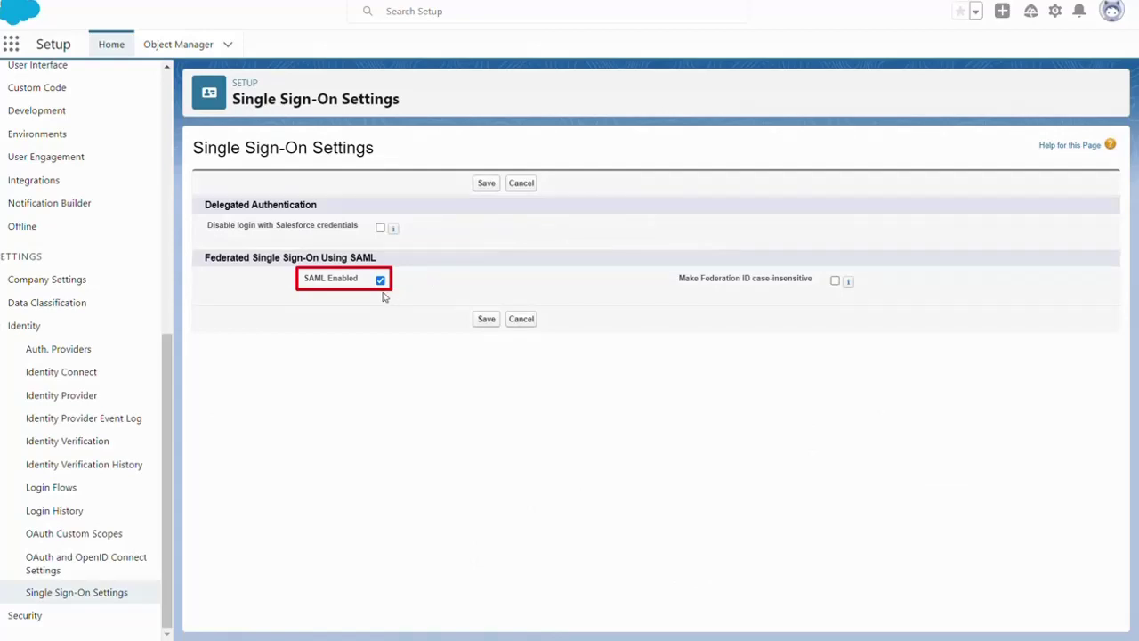
{"action": "left_click", "coordinate": [486, 319]}
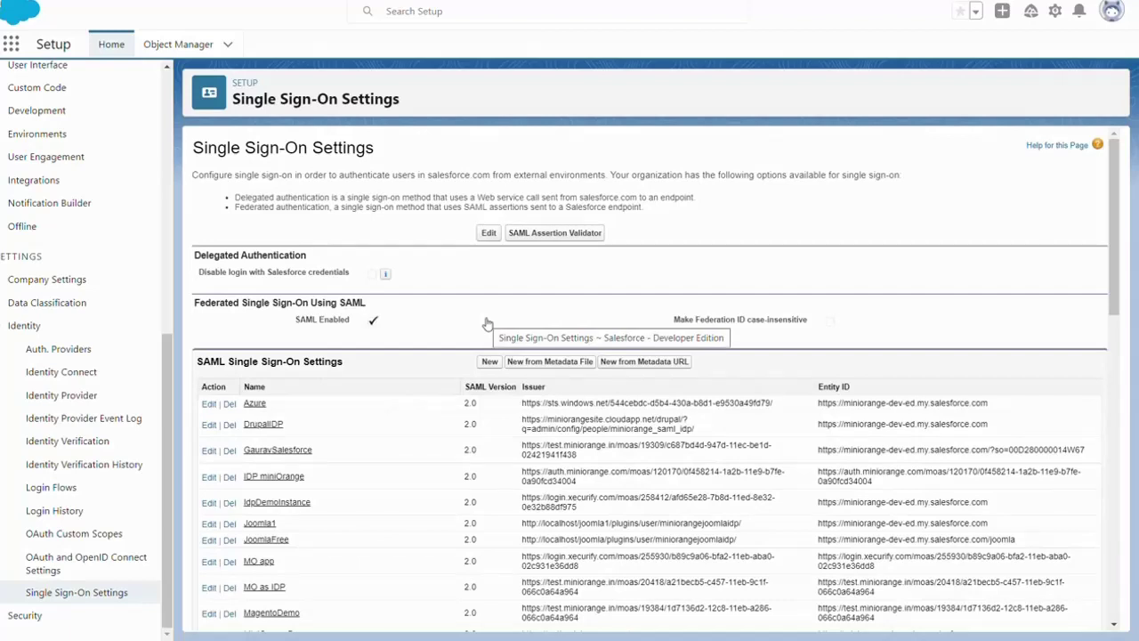
- Save a new SAML configuration with miniOrange's issuer, entity ID, Salesforce.crt and IdP login URL
{"action": "left_click", "coordinate": [490, 363]}
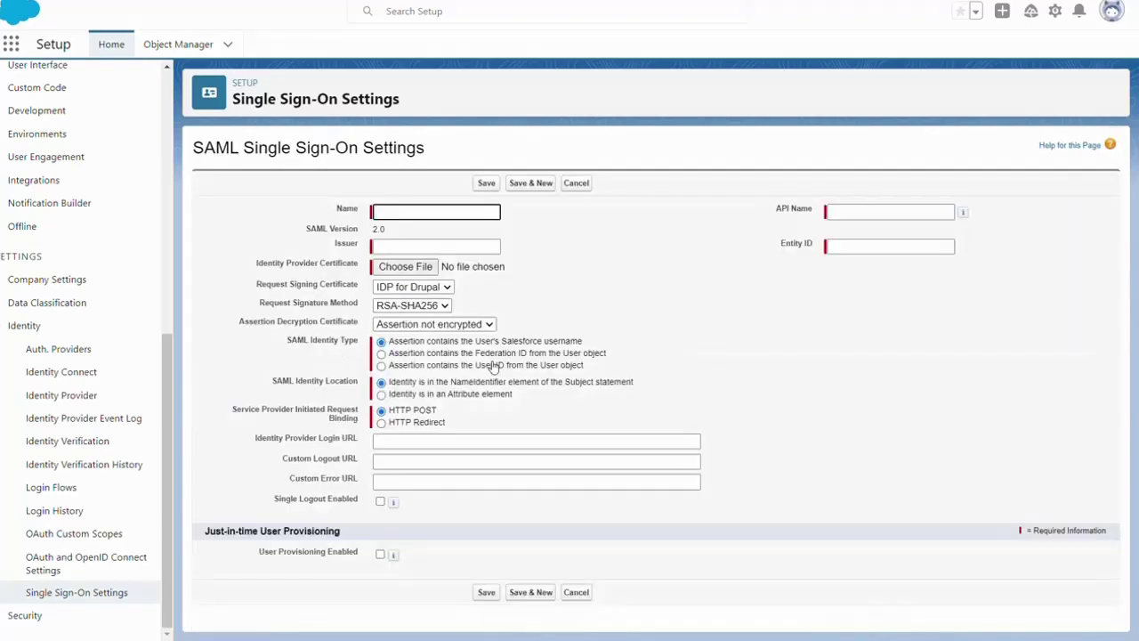
{"action": "left_click", "coordinate": [436, 245]}
{"action": "key", "text": "ctrl+v"}
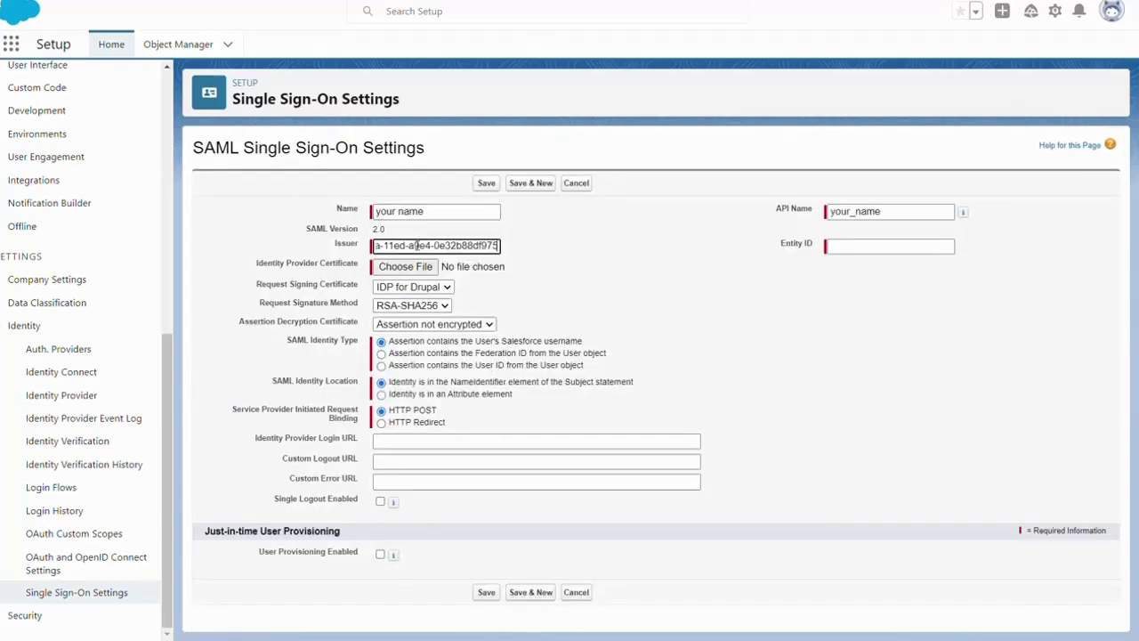
{"action": "left_click", "coordinate": [833, 247]}
{"action": "key", "text": "ctrl+v"}
{"action": "left_click", "coordinate": [405, 266]}
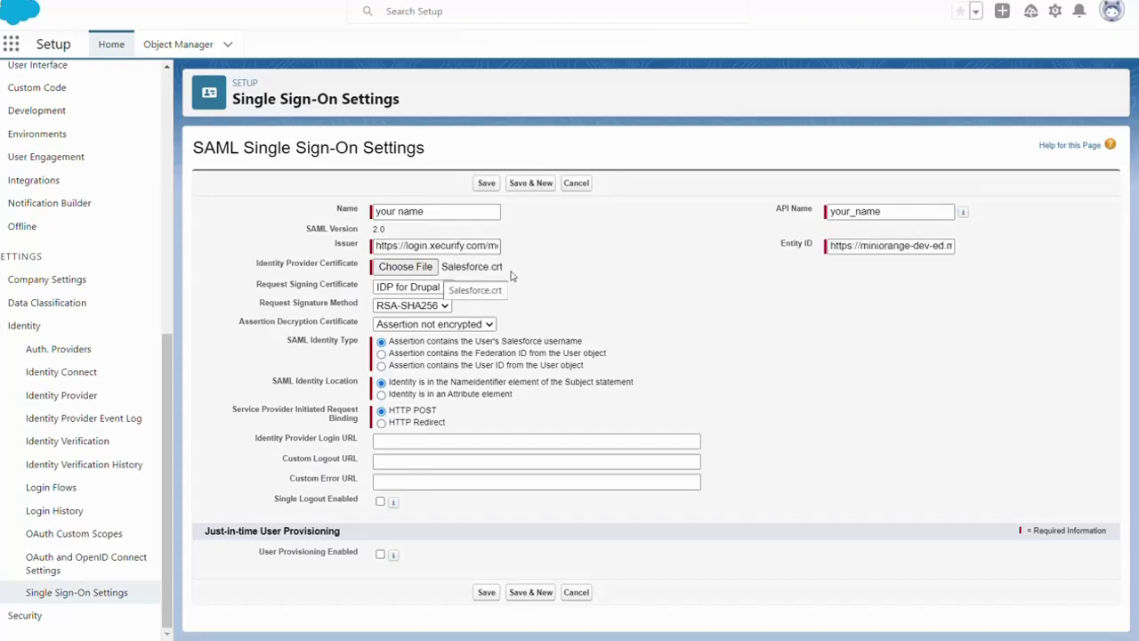
{"action": "left_click", "coordinate": [377, 443]}
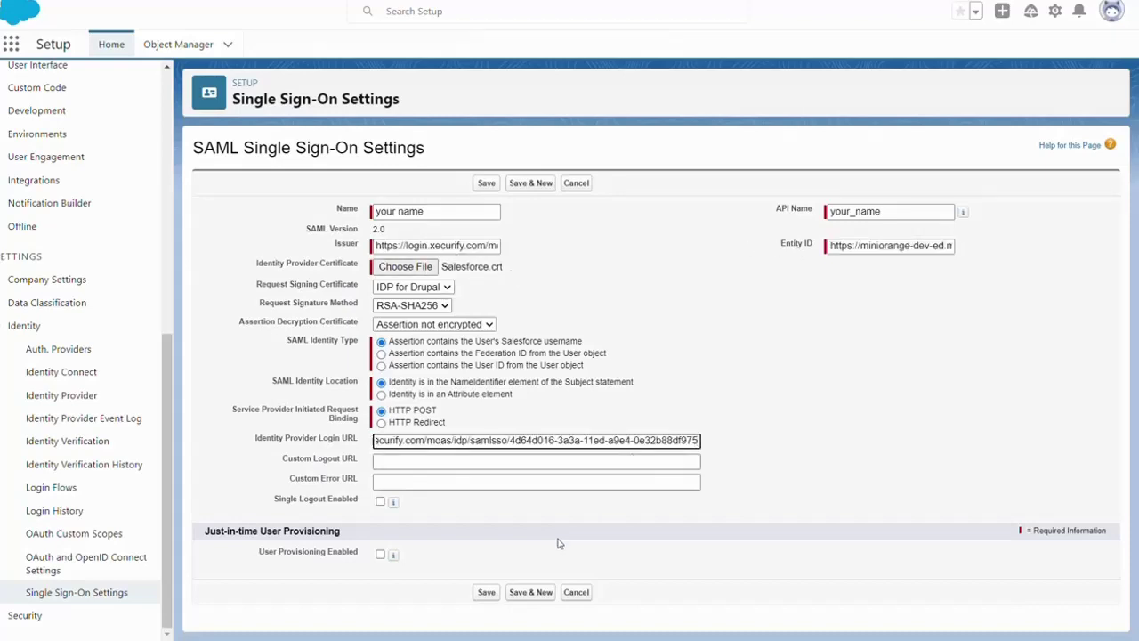
{"action": "left_click", "coordinate": [486, 593]}
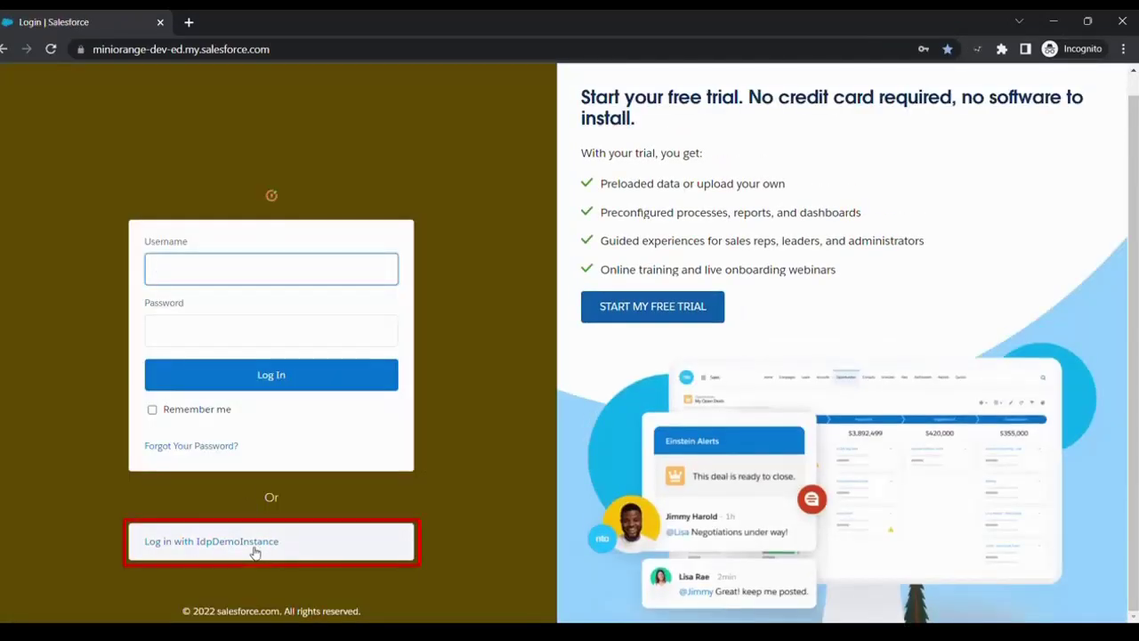
- Log in with IdpDemoInstance using the miniOrange account's e-mail and password
{"action": "left_click", "coordinate": [254, 547]}
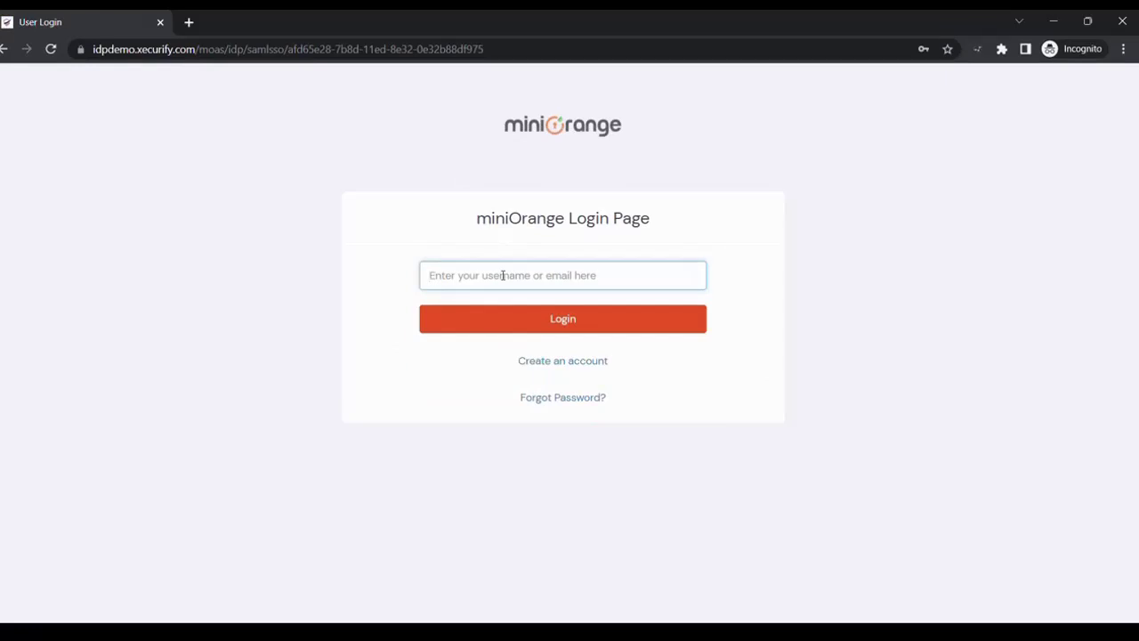
{"action": "left_click", "coordinate": [543, 331]}
{"action": "left_click", "coordinate": [537, 326]}
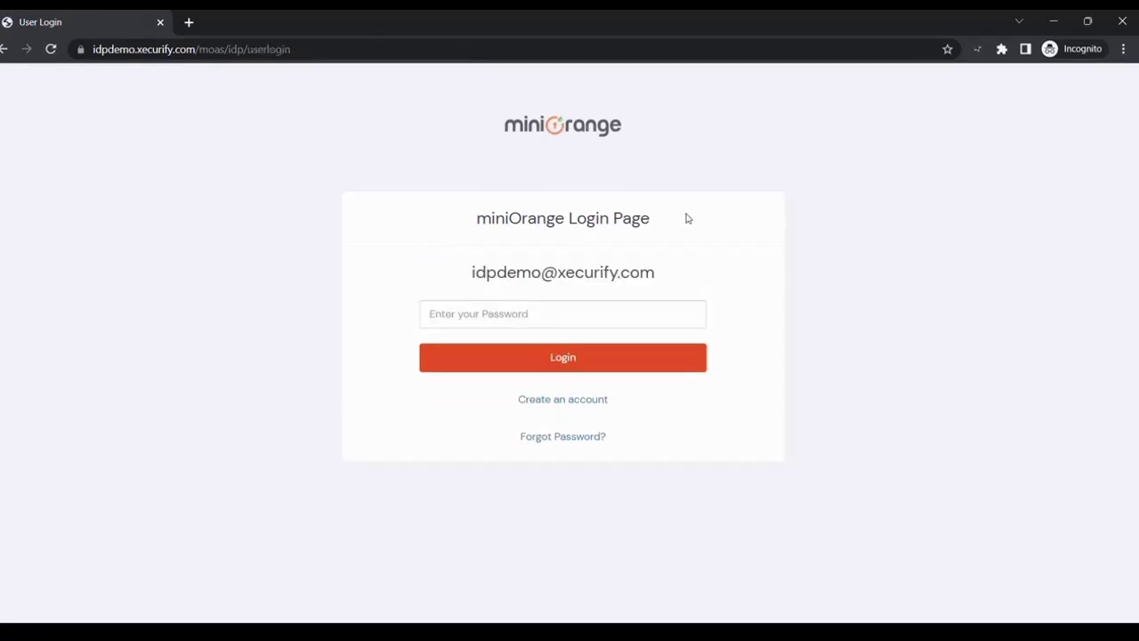
{"action": "left_click", "coordinate": [630, 313]}
{"action": "left_click", "coordinate": [614, 368]}
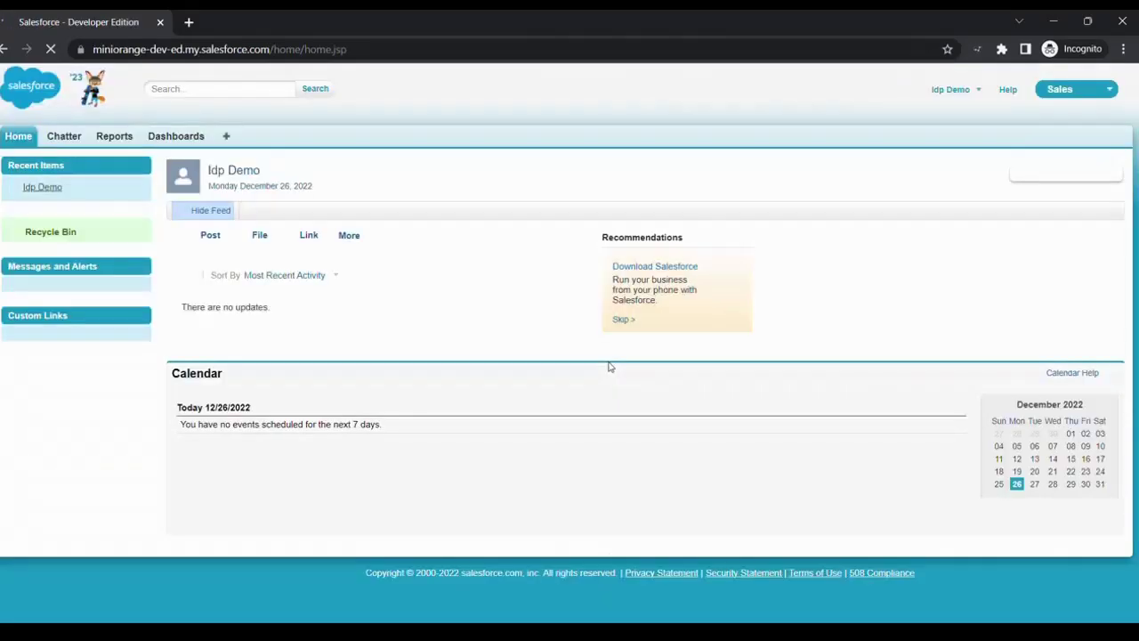